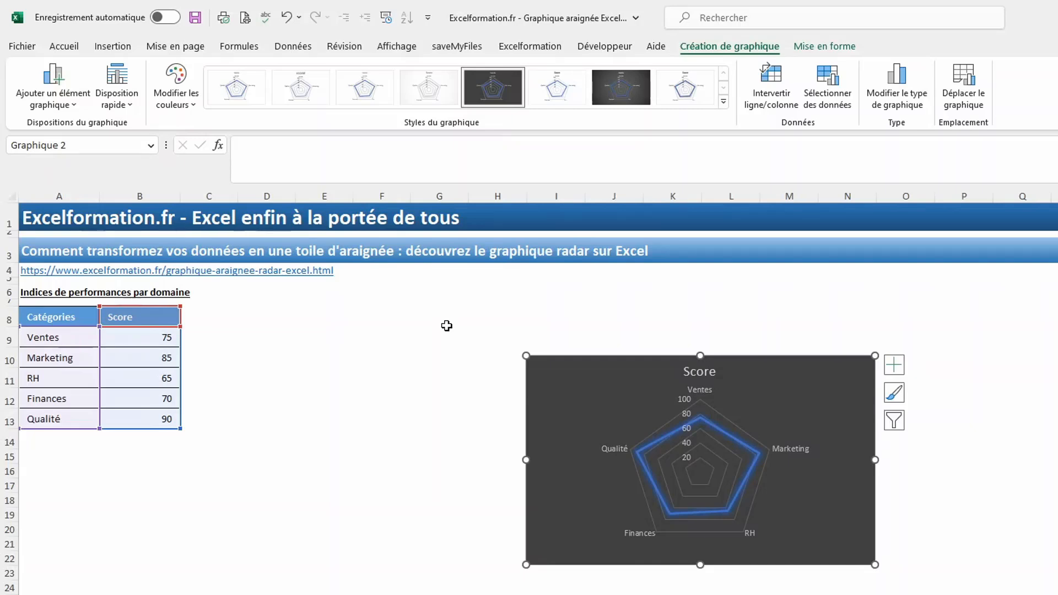
- Apply the yellow monochrome colour palette to the radar chart
click(182, 104)
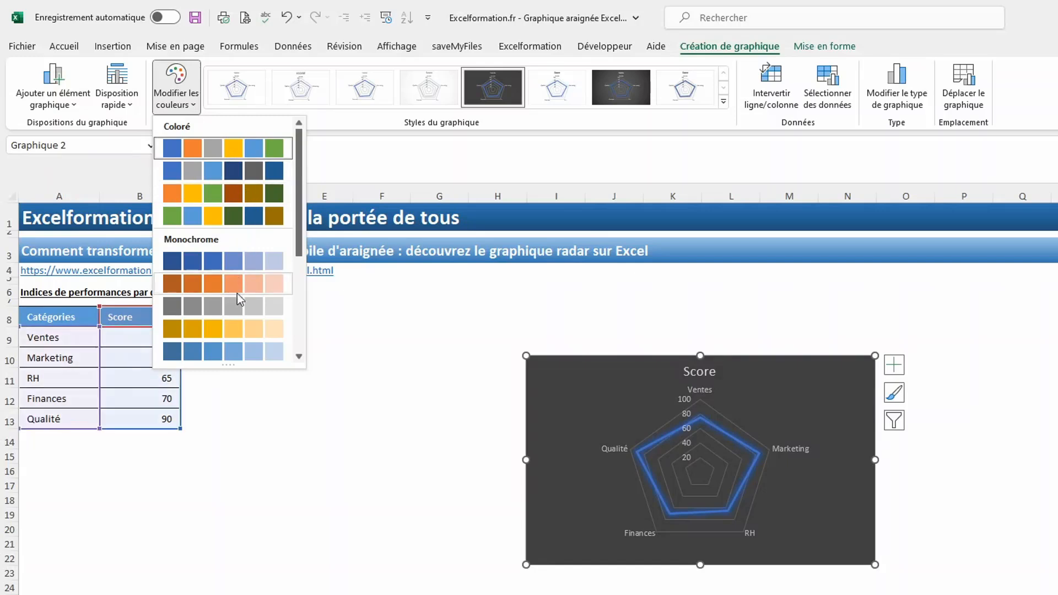
click(234, 333)
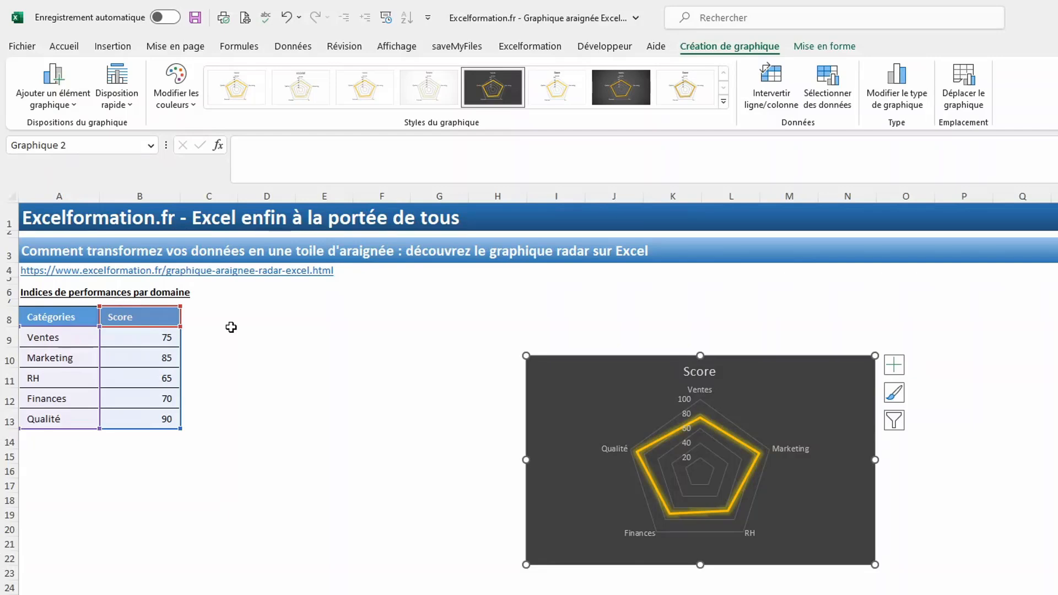
- Give the chart area a solid darker blue theme fill with 0% transparency
right_click(842, 371)
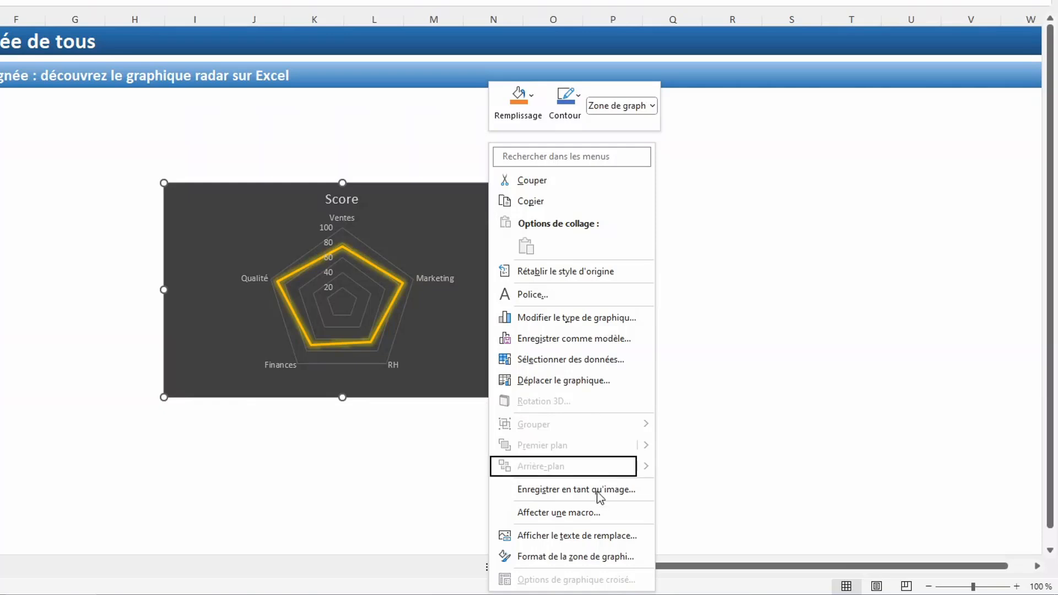
click(583, 563)
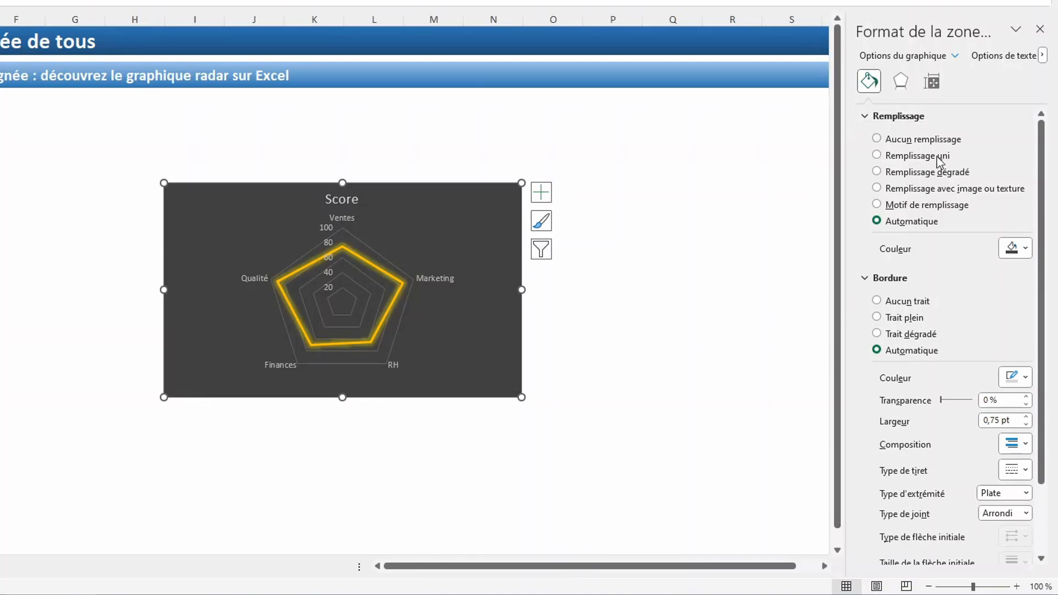
click(1018, 250)
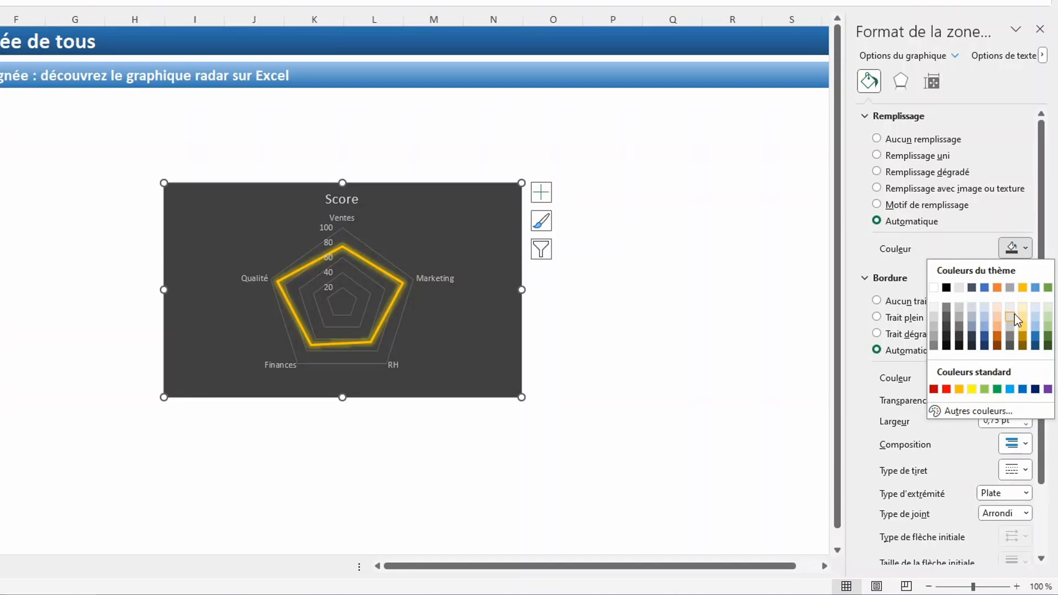
click(1036, 337)
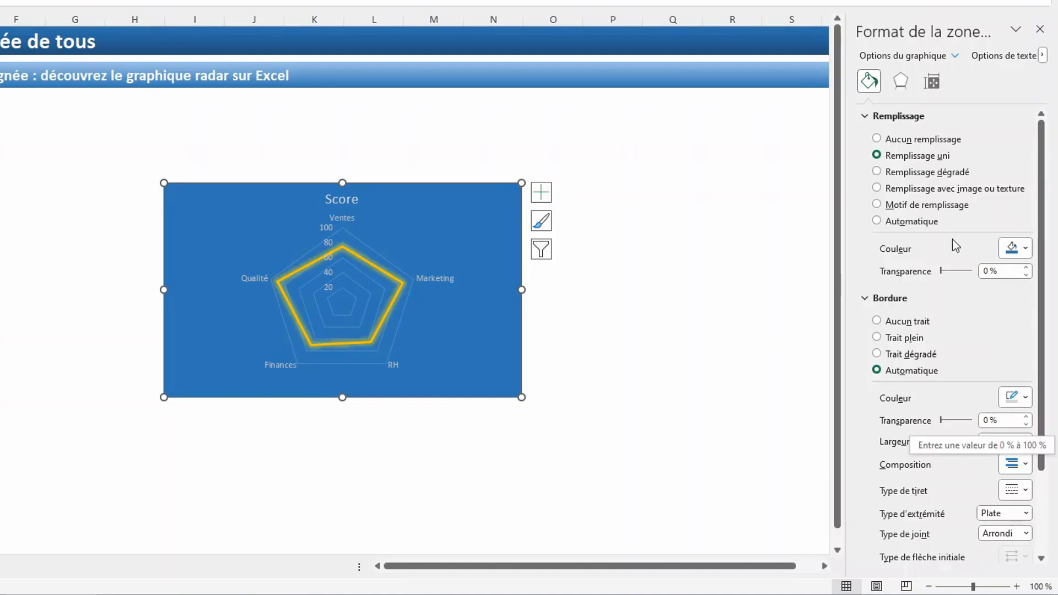
drag(941, 271, 965, 271)
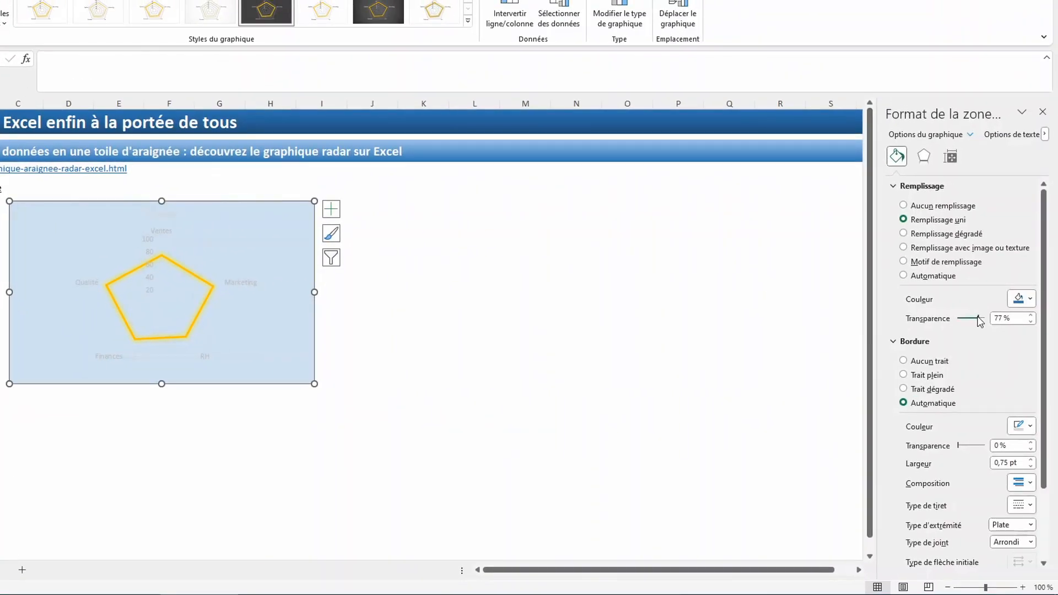
drag(979, 318, 942, 324)
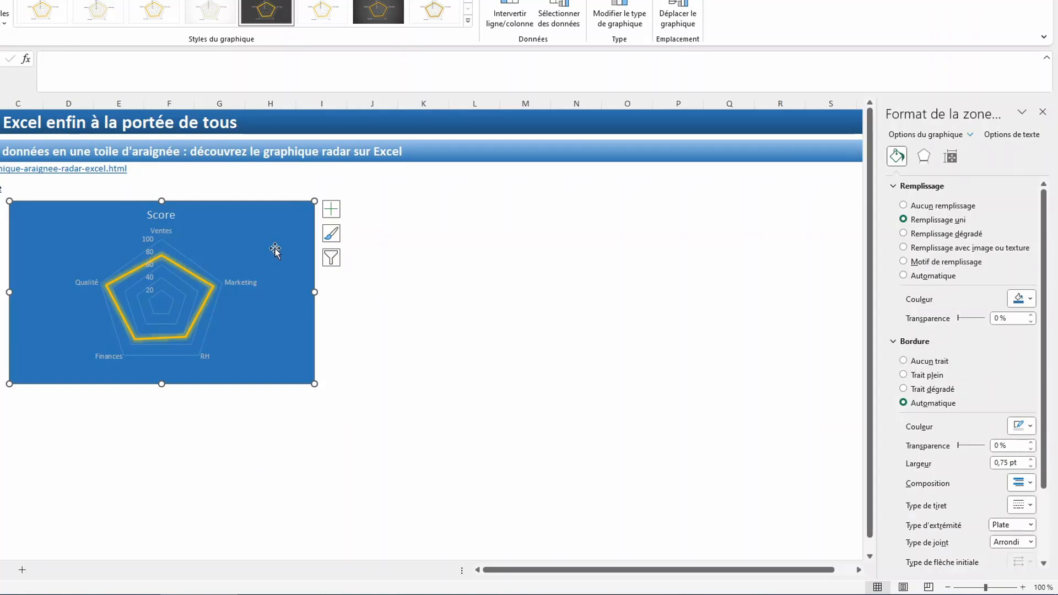
- Format the radar's major gridlines as solid light blue lines with 0% transparency
click(198, 251)
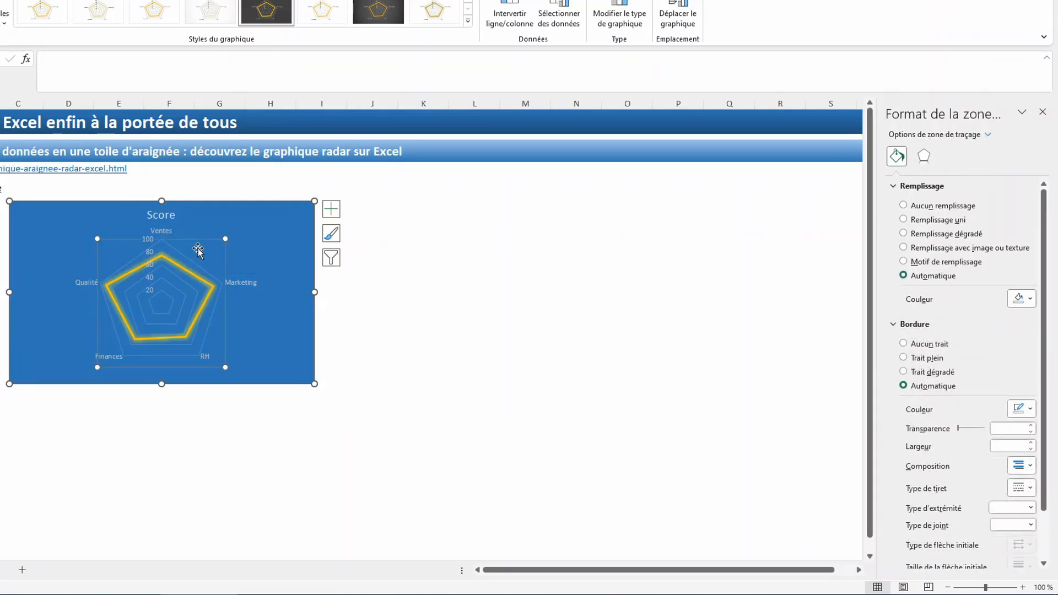
click(188, 259)
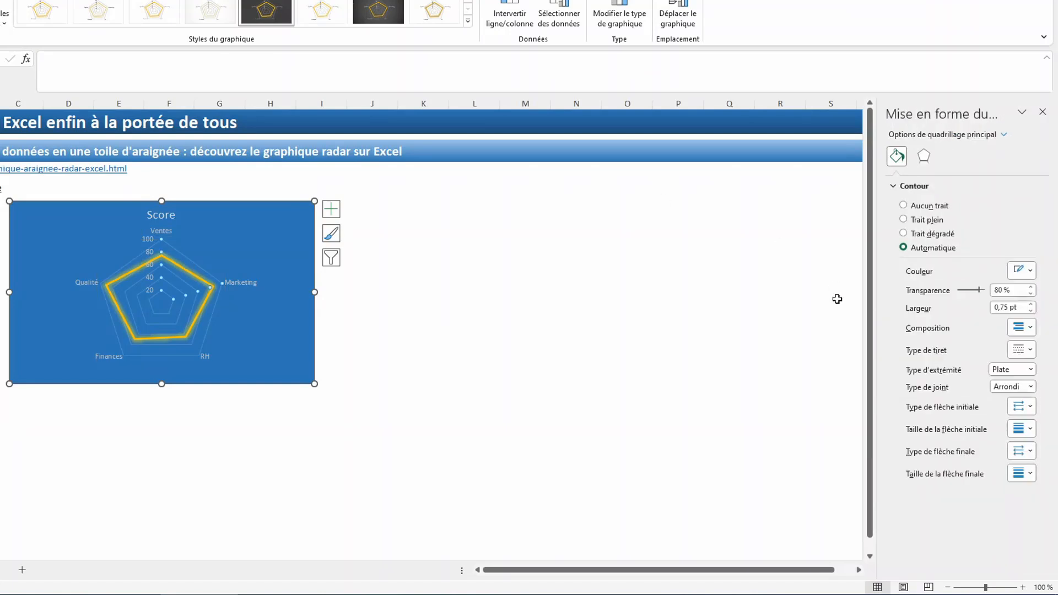
click(1023, 273)
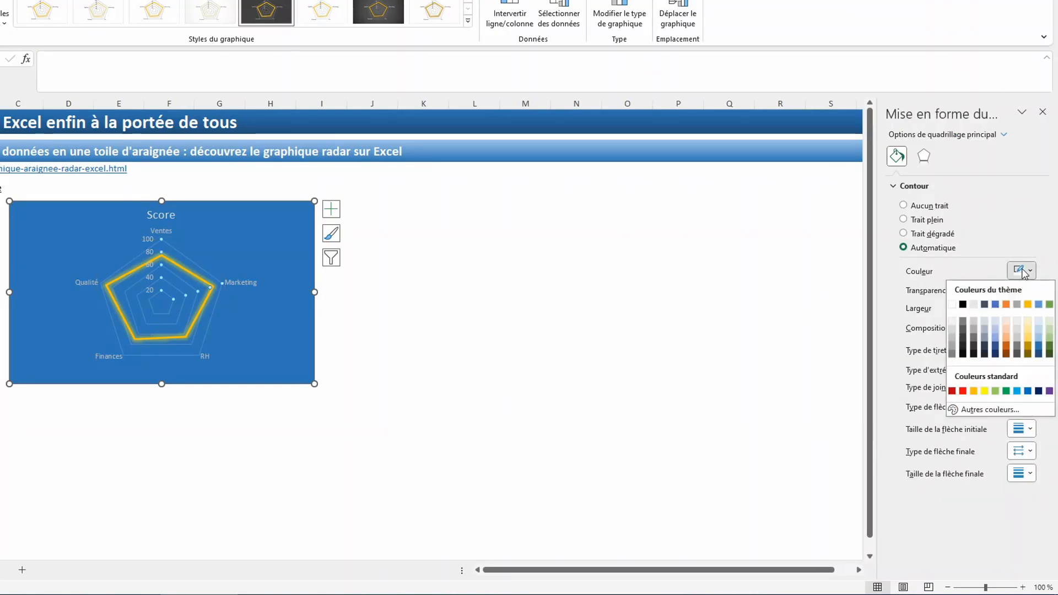
click(1043, 326)
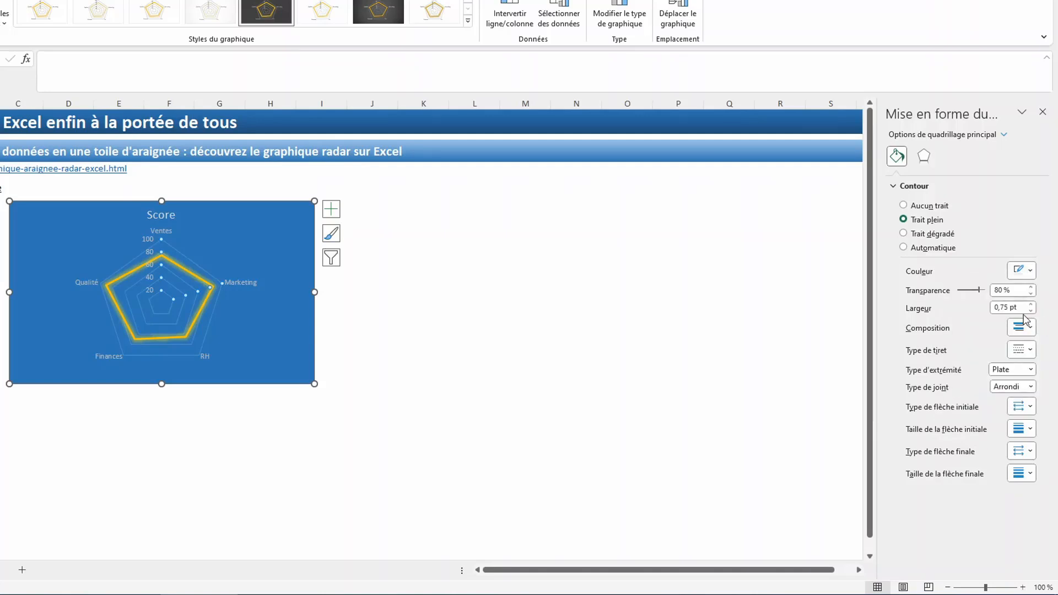
drag(982, 295, 940, 291)
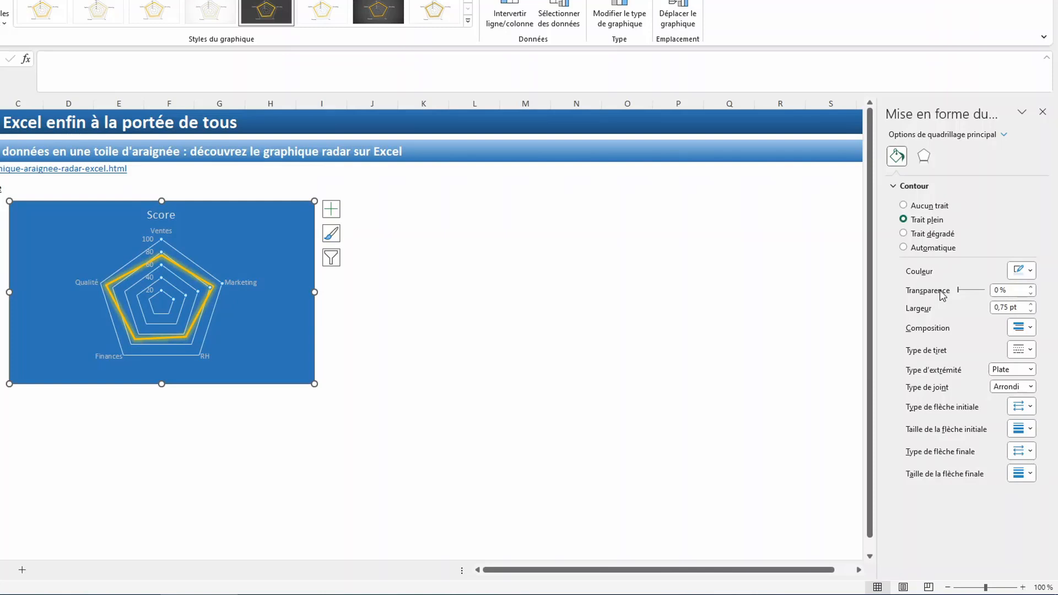
- Thicken the radar's major gridlines to 2.75 pt and set their transparency to 83%
click(1031, 304)
click(1031, 304)
click(1030, 304)
click(1030, 305)
click(1031, 304)
click(1031, 304)
click(1031, 304)
click(1031, 304)
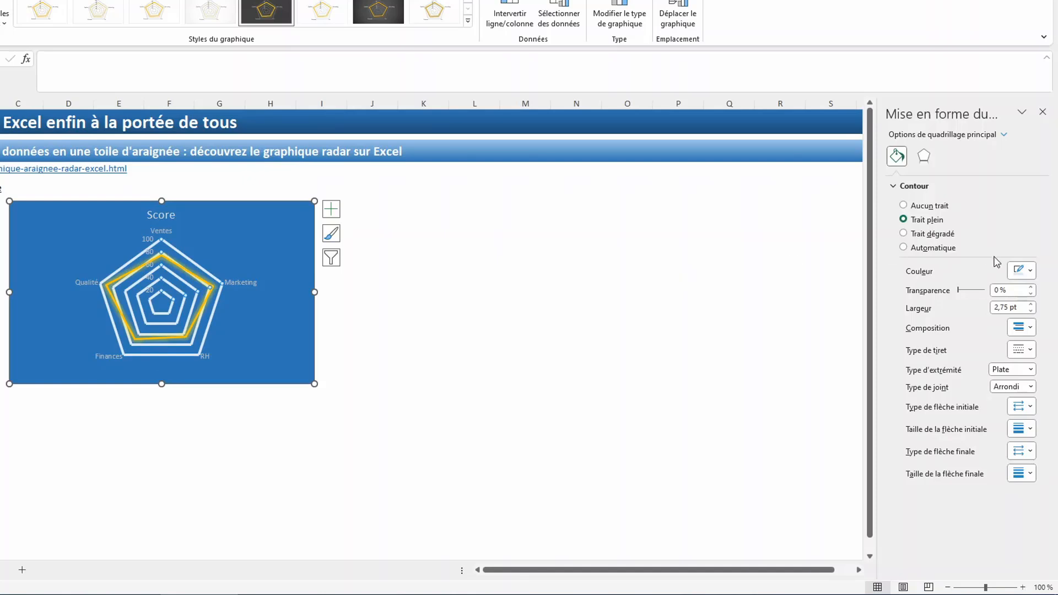
drag(958, 292, 982, 293)
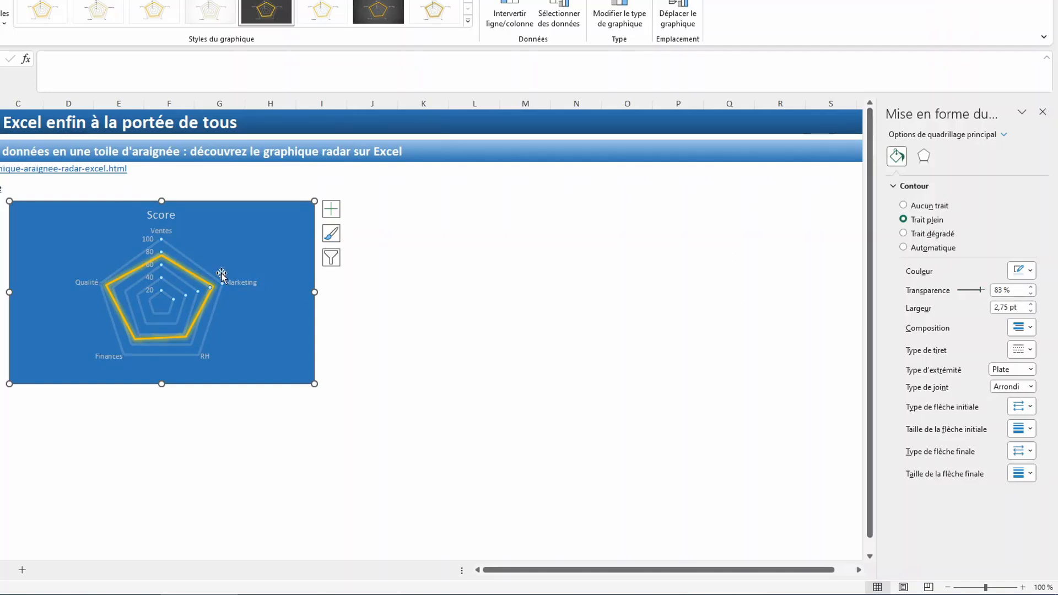
- Recolour the Score series line with the standard yellow
click(171, 337)
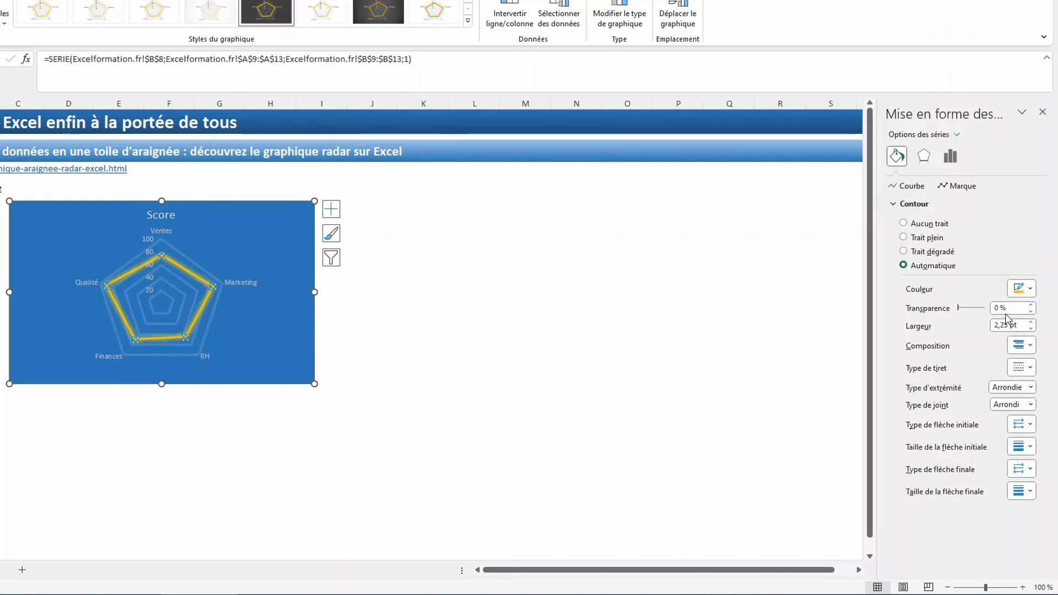
click(1029, 288)
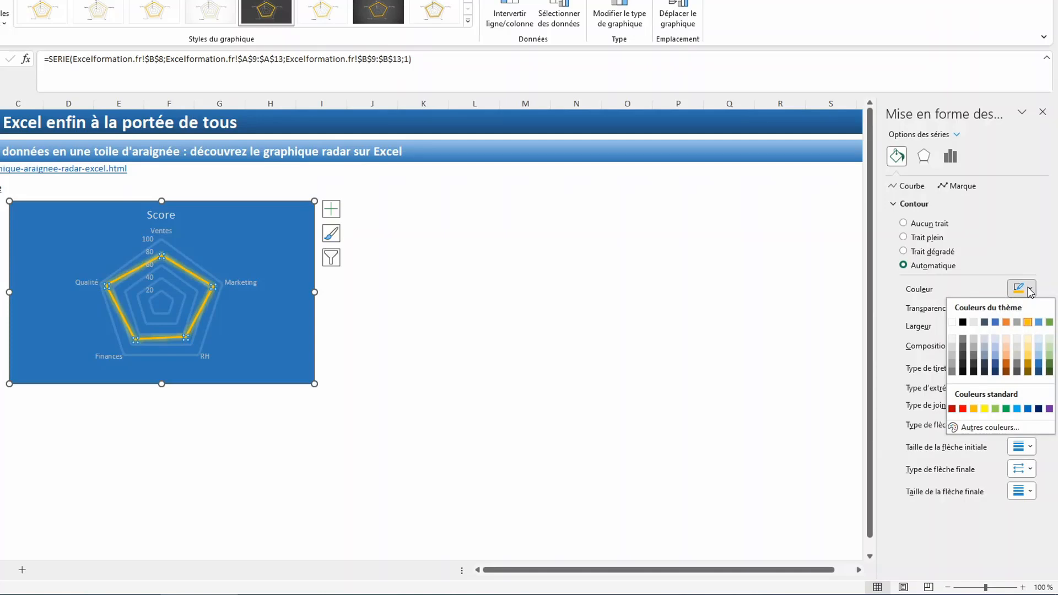
click(984, 408)
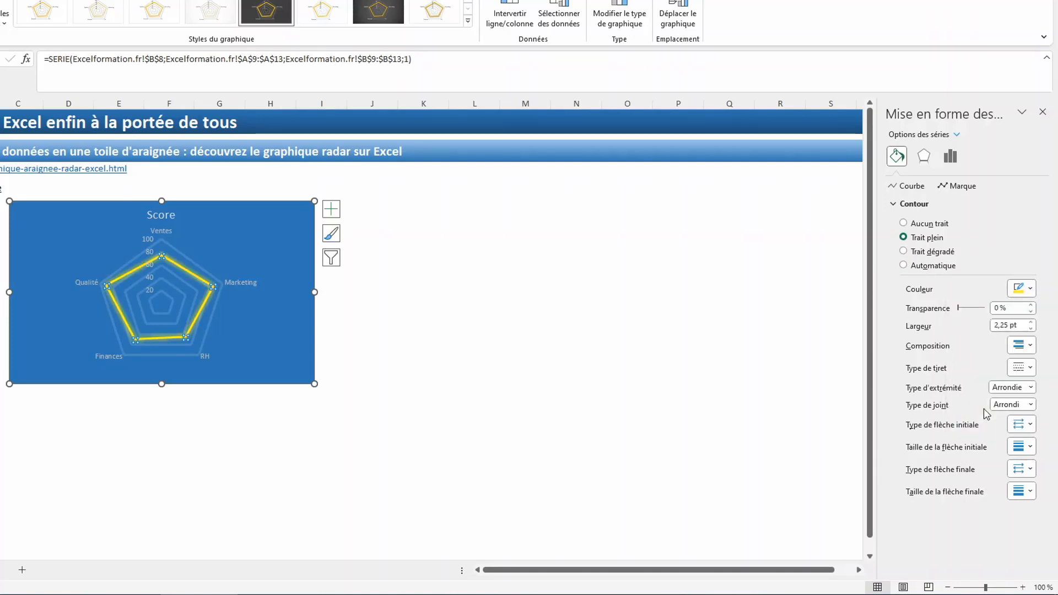
- Add a preset shadow with a 45° angle and 3 pt distance, plus a 5 pt yellow glow, to the Score series line
click(925, 160)
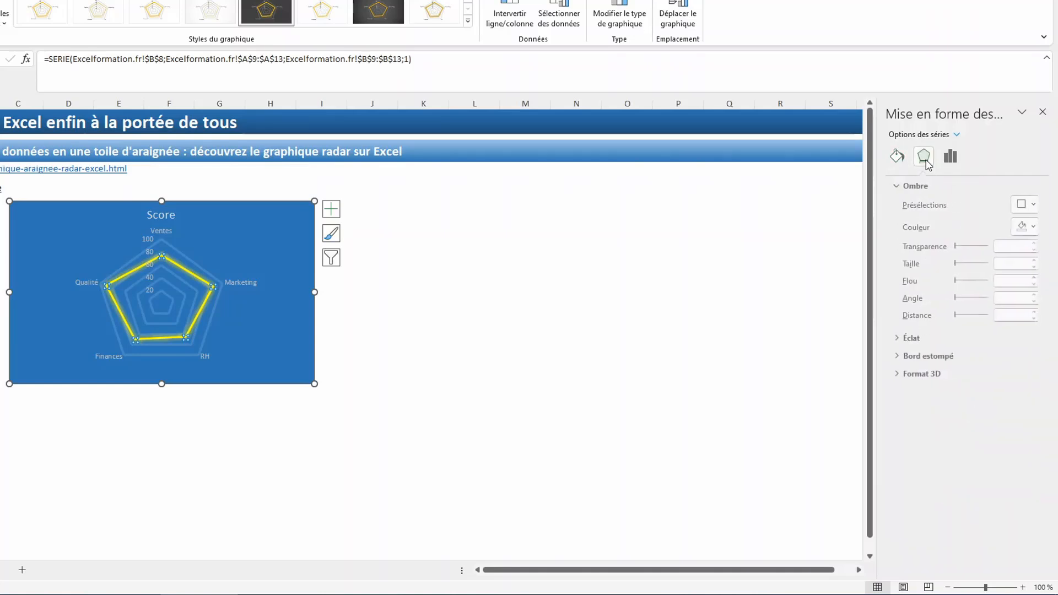
click(1023, 205)
click(957, 307)
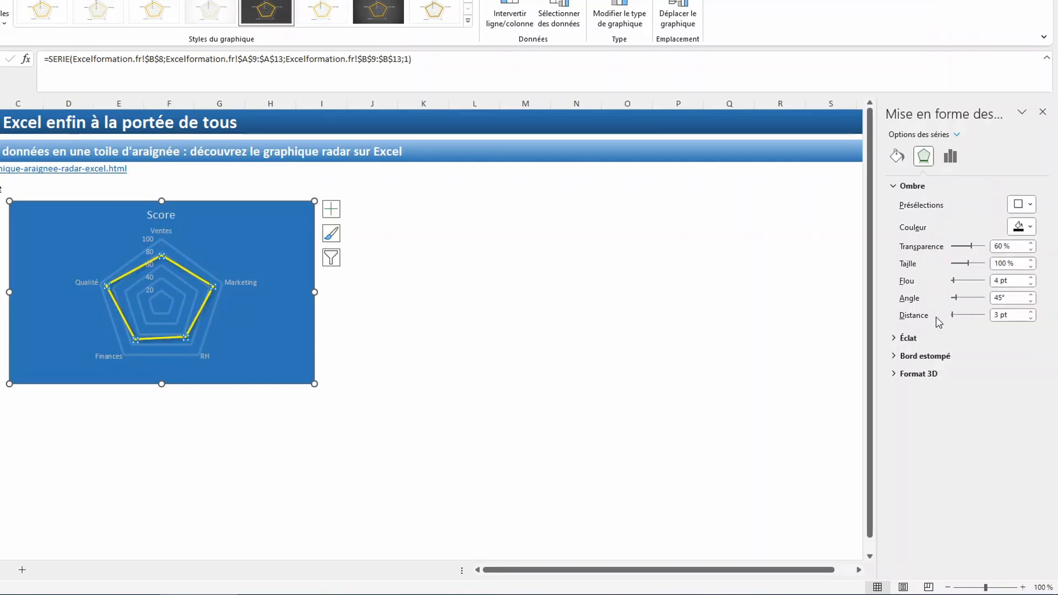
click(918, 345)
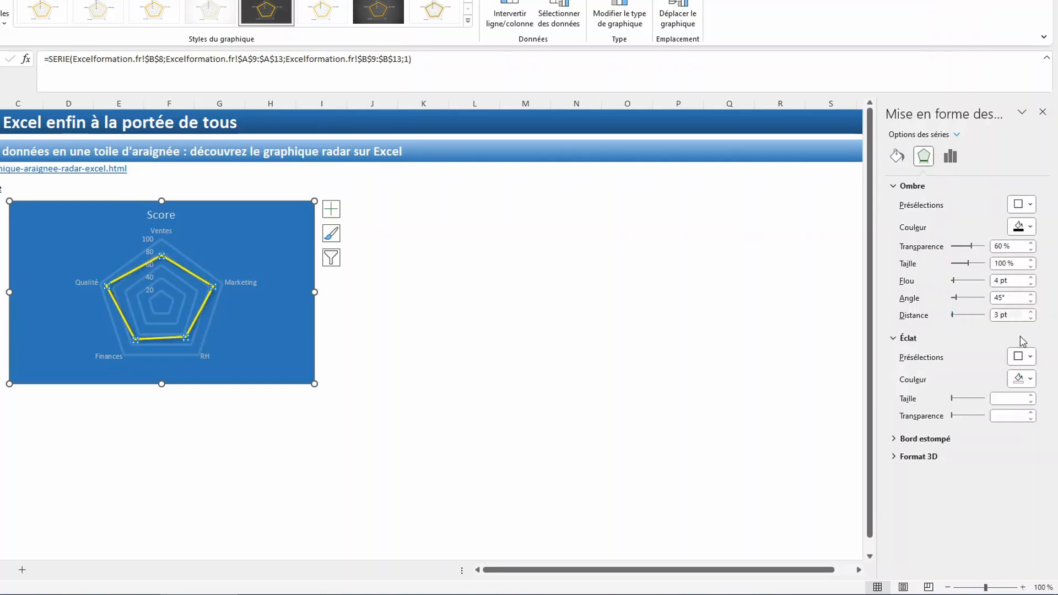
click(1021, 364)
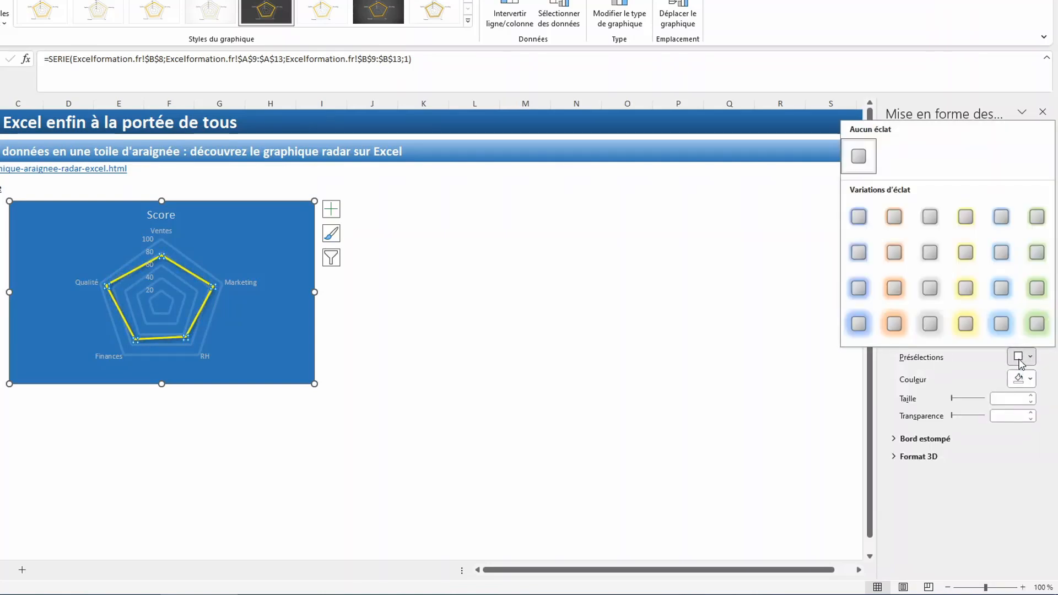
click(969, 213)
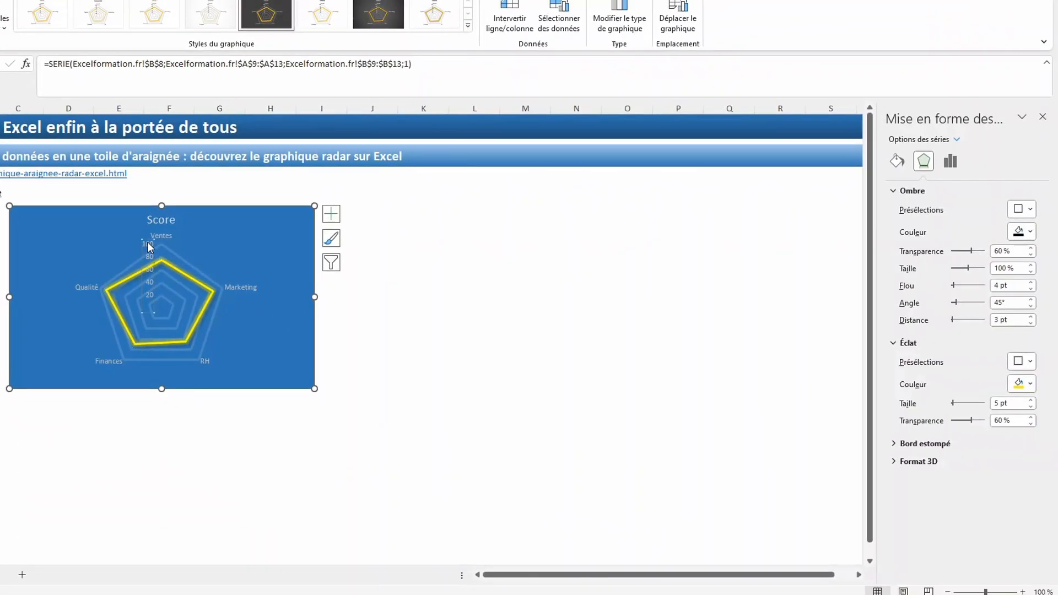
- Set the value axis limits to a minimum of 50 and a maximum of 105
click(149, 246)
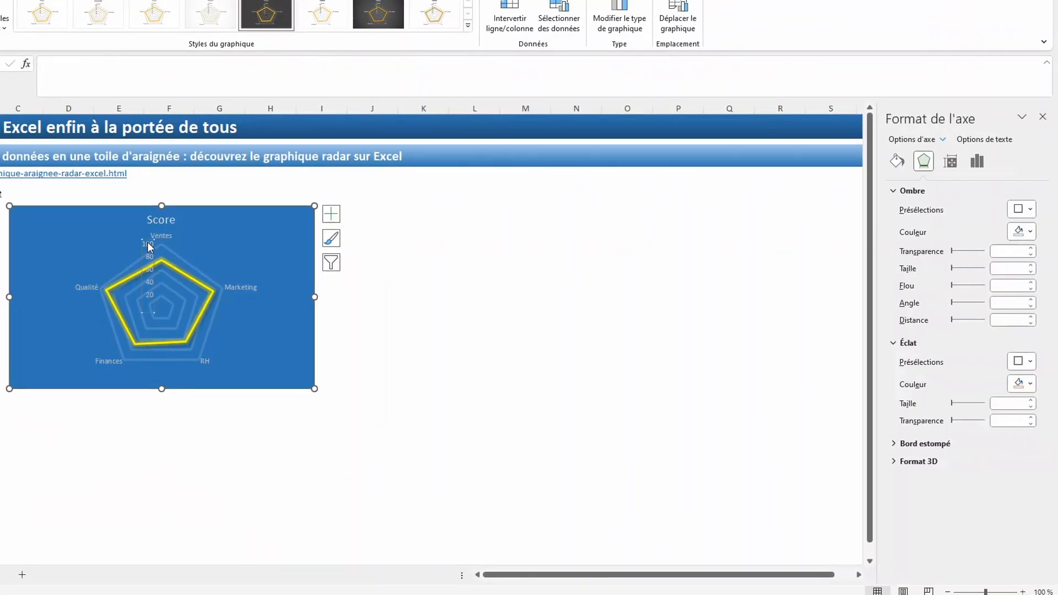
click(980, 165)
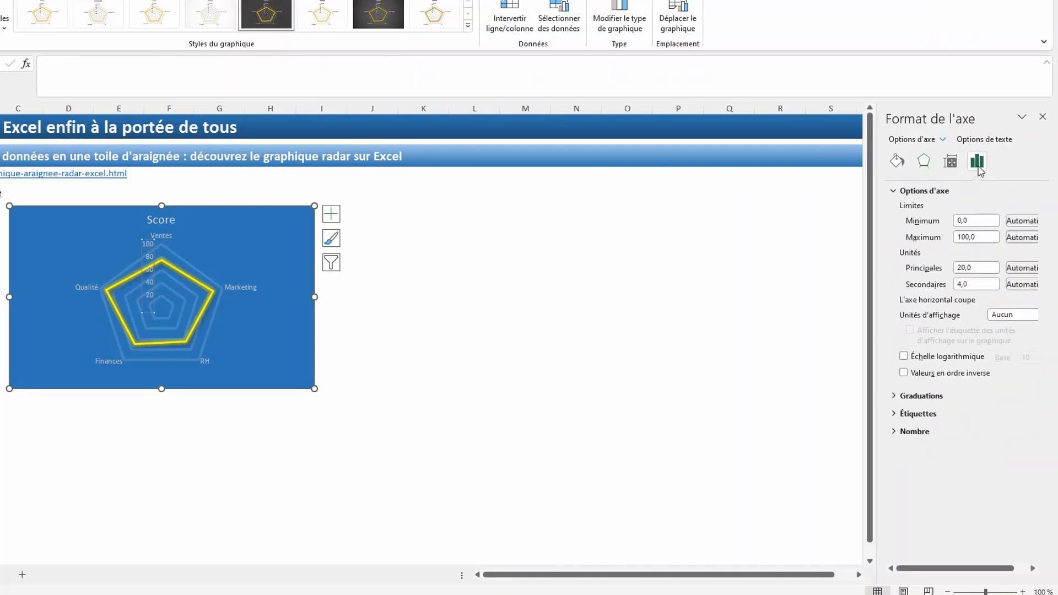
click(972, 220)
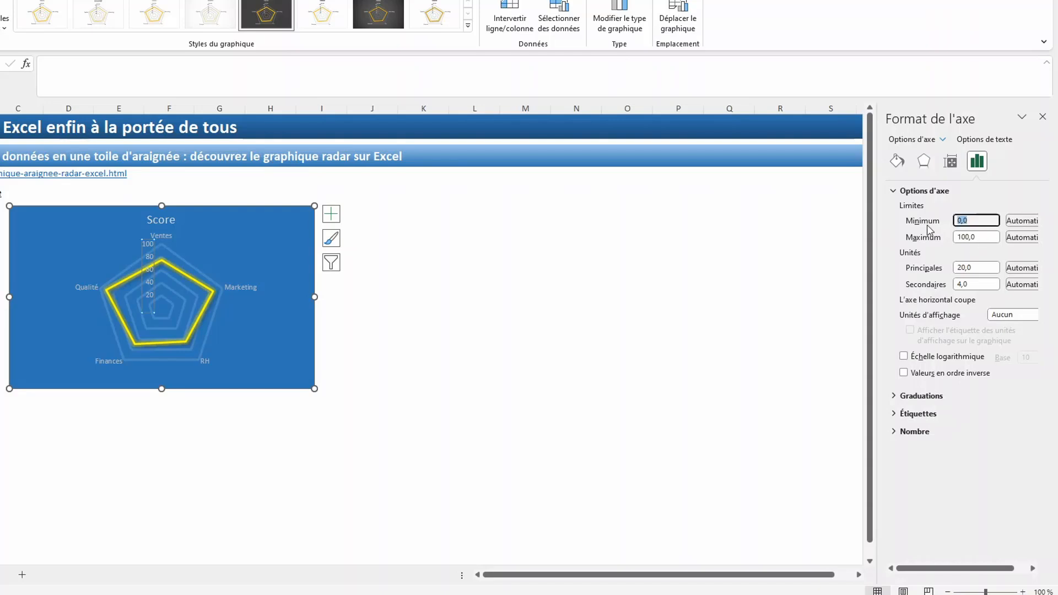
text(50)
key(Tab)
key(Tab)
text(105)
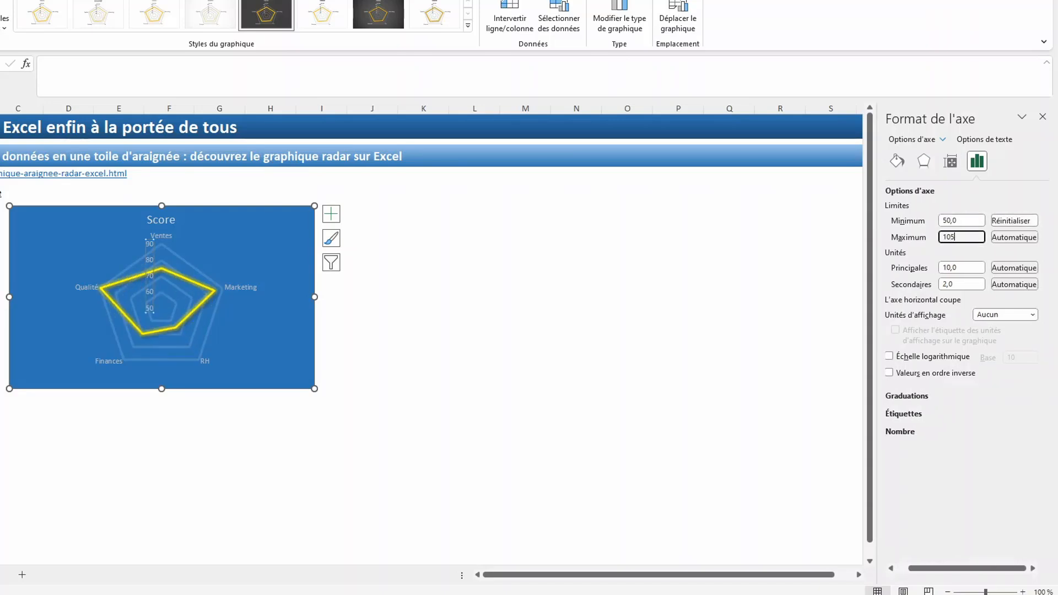
key(Return)
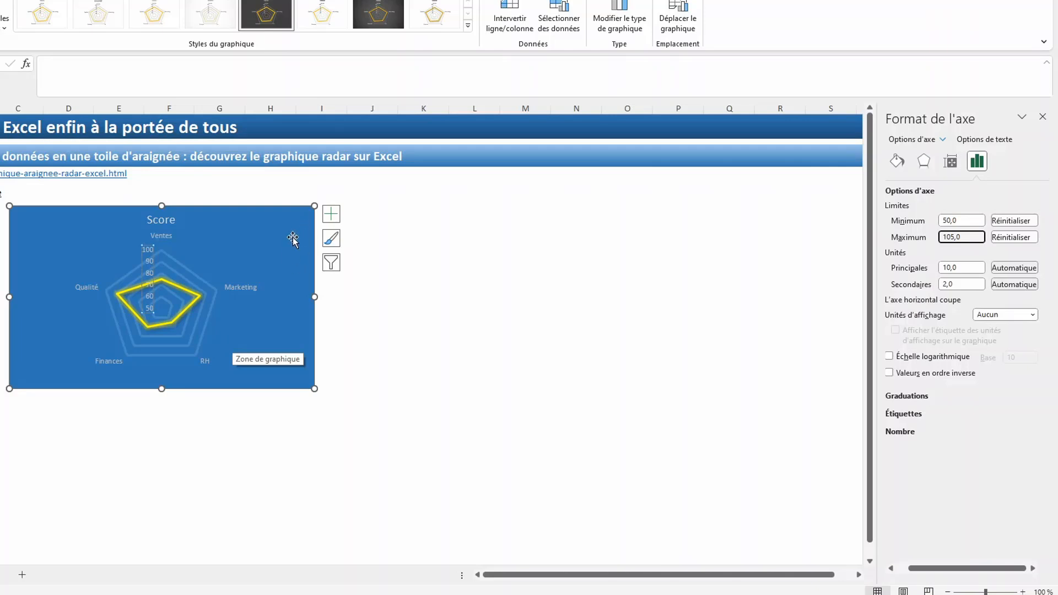
- Show data labels on the radar chart and delete its value axis
click(333, 223)
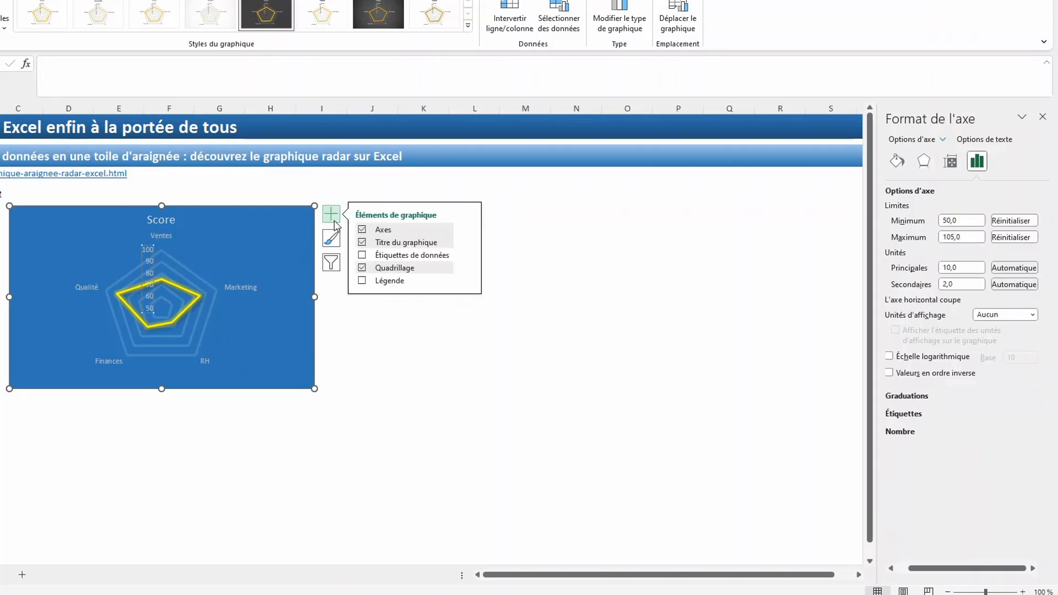
click(362, 256)
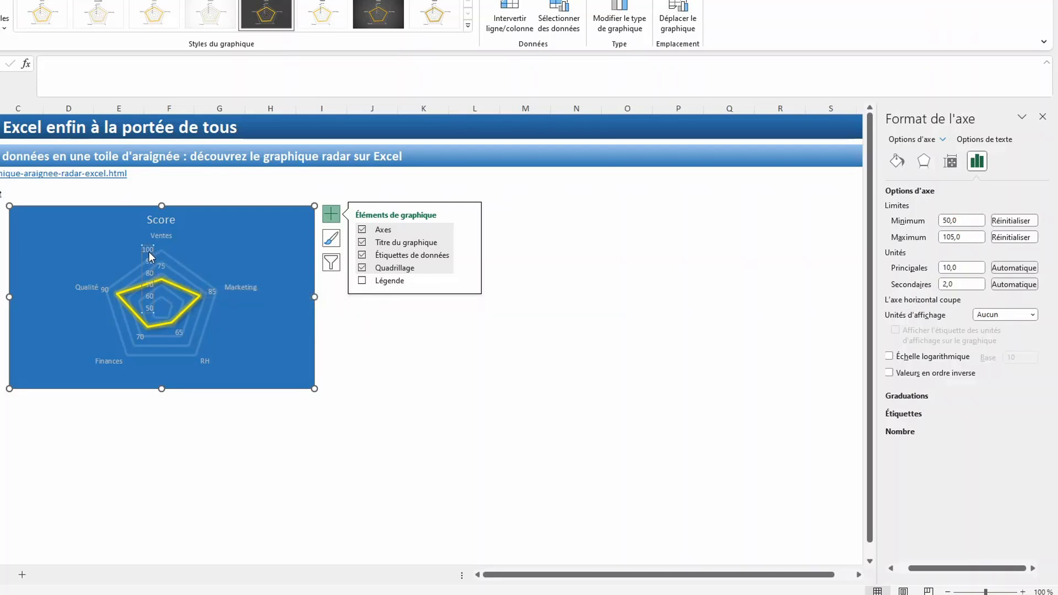
key(Delete)
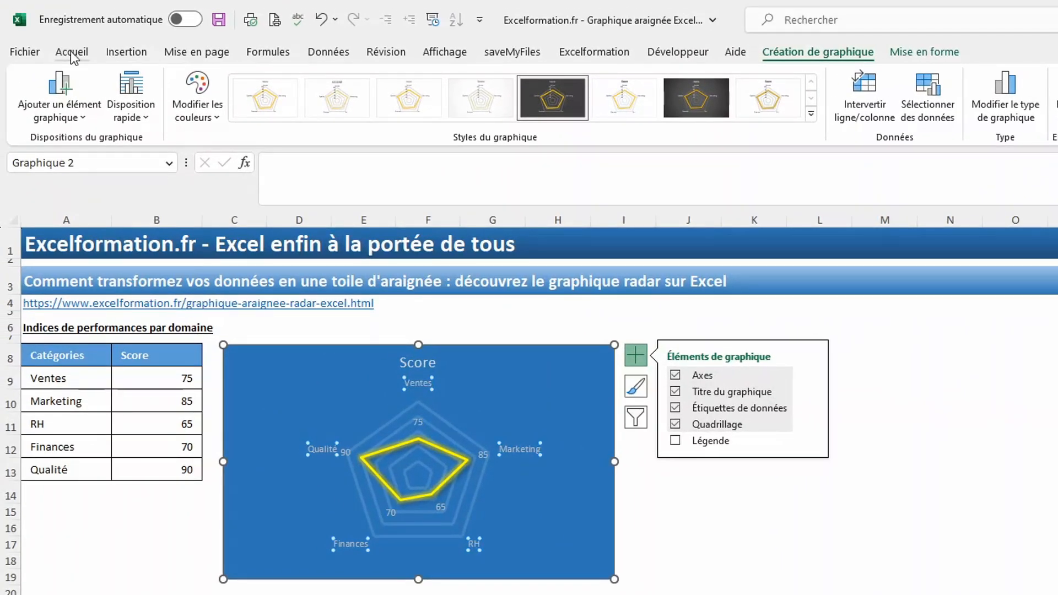
- Change the font colour of the category labels and the data labels to white
click(72, 54)
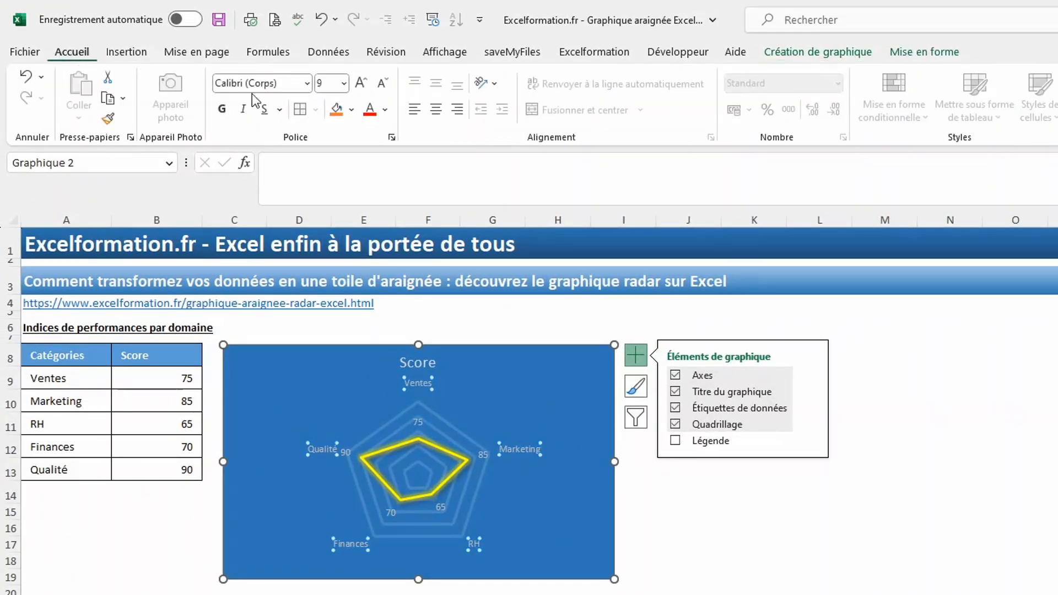
click(386, 116)
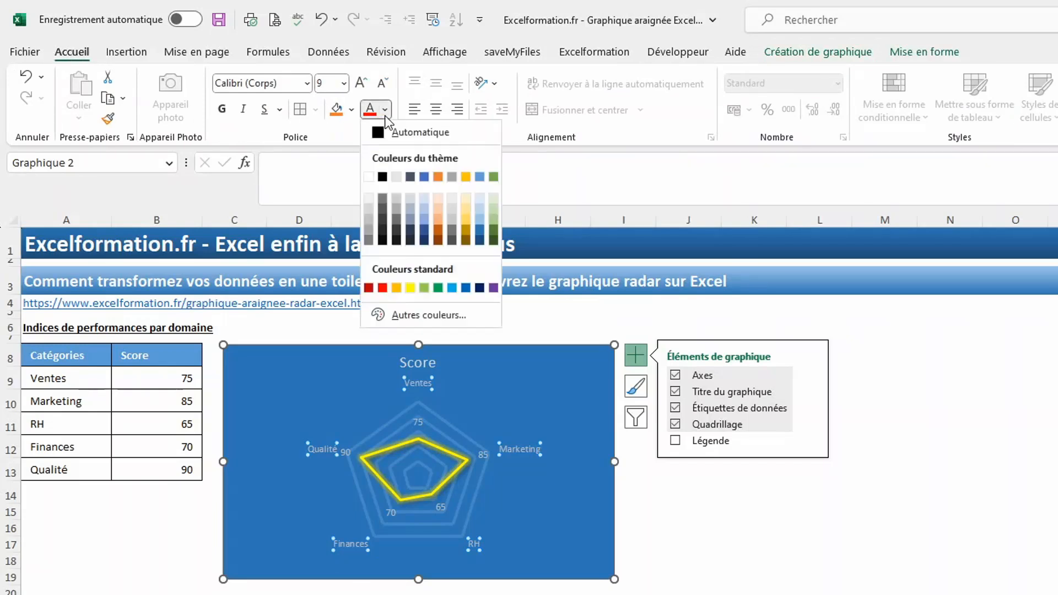
click(374, 178)
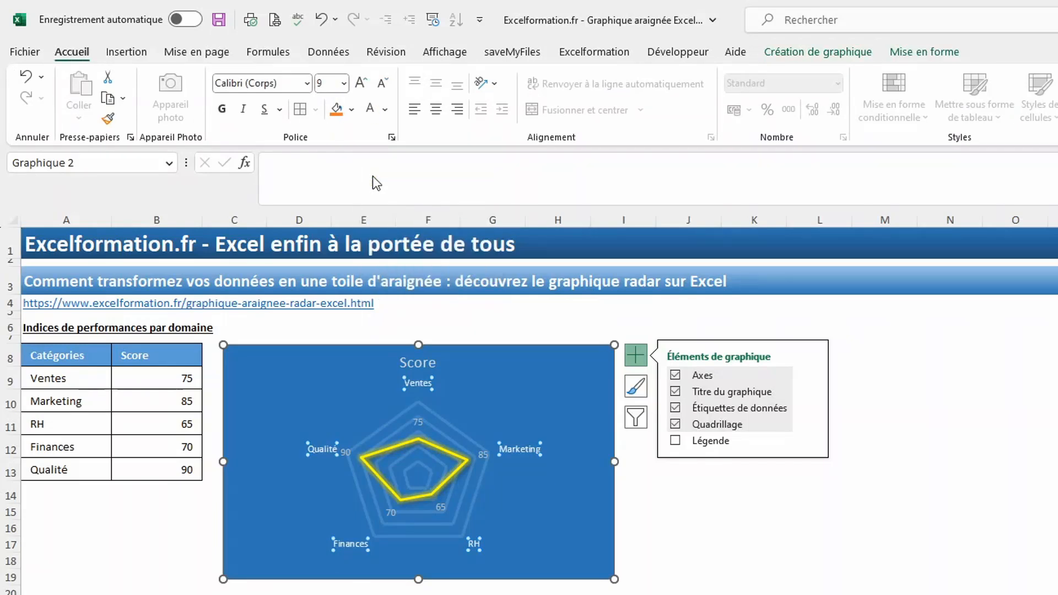
click(420, 422)
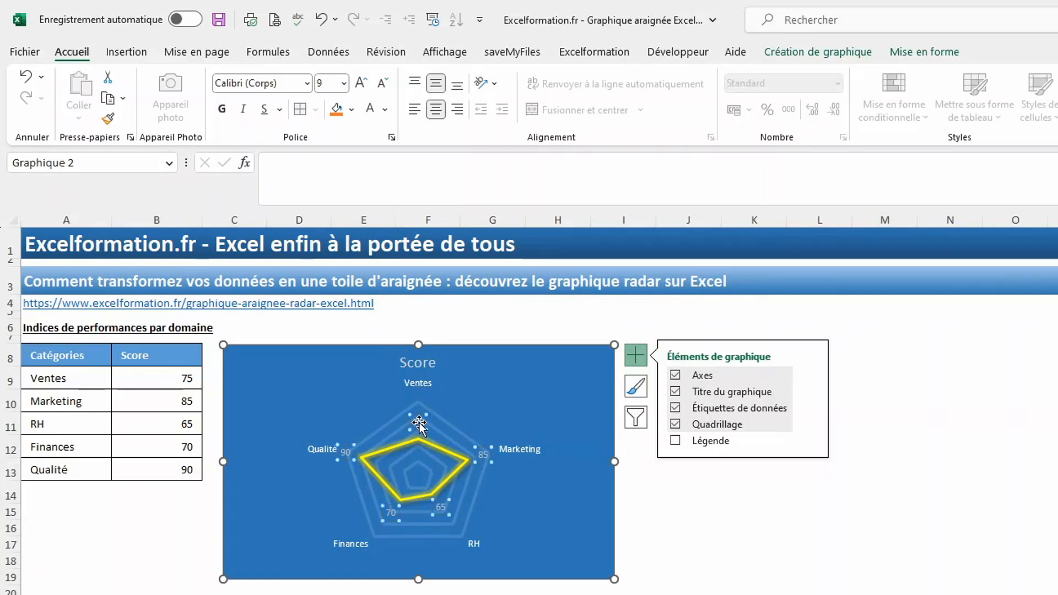
click(371, 109)
- Select the radar chart's title for formatting
click(414, 365)
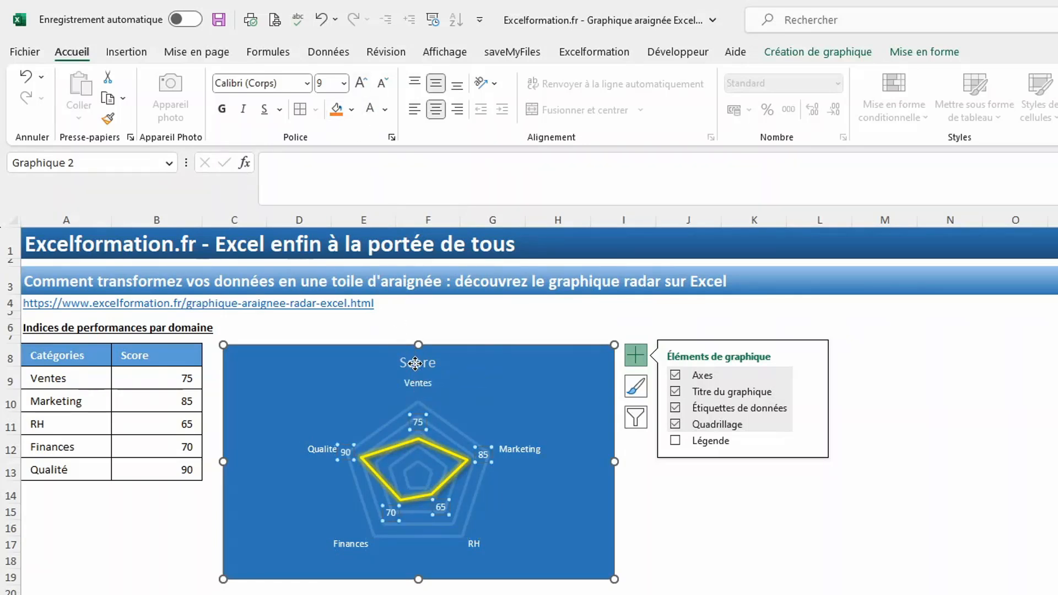